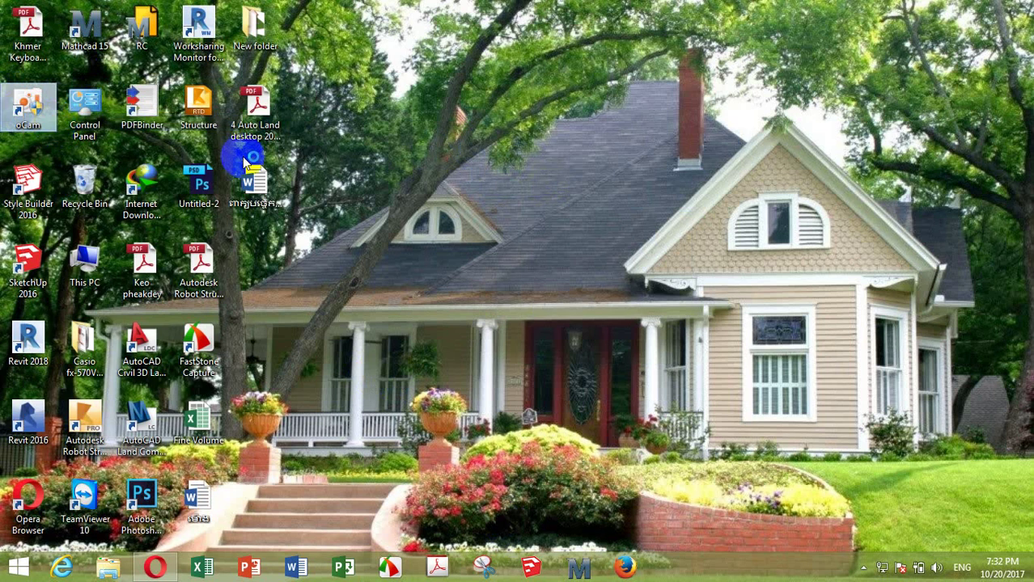
Step: Launch oCam, open its options, and review the general recording settings and the microphone input source choices
click(605, 314)
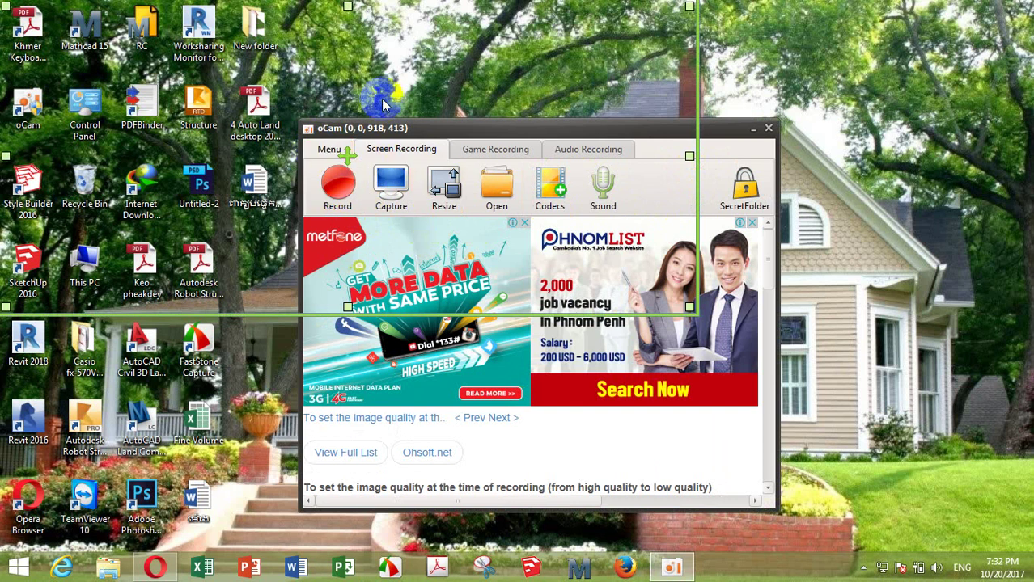
click(329, 153)
click(342, 166)
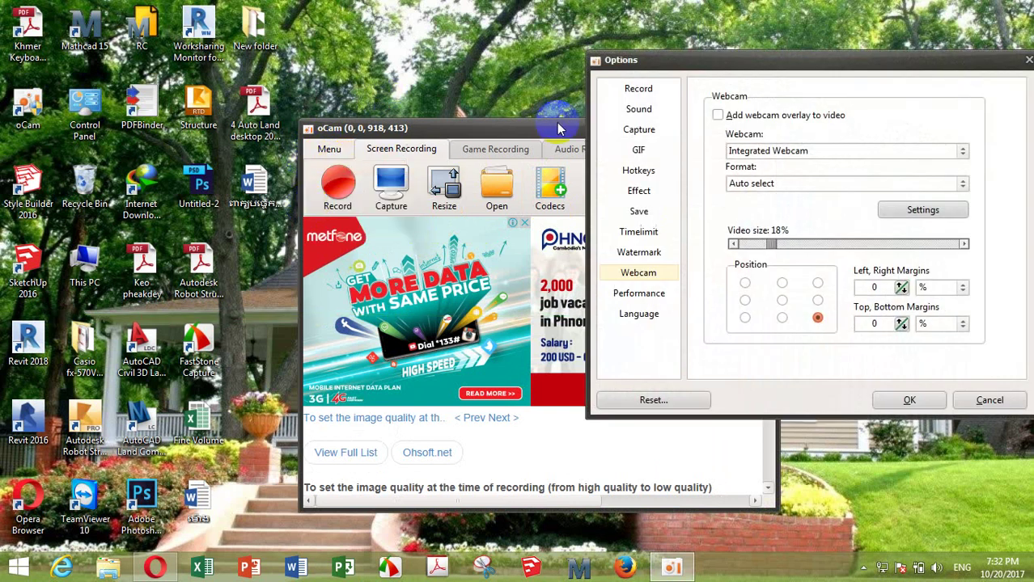
click(644, 91)
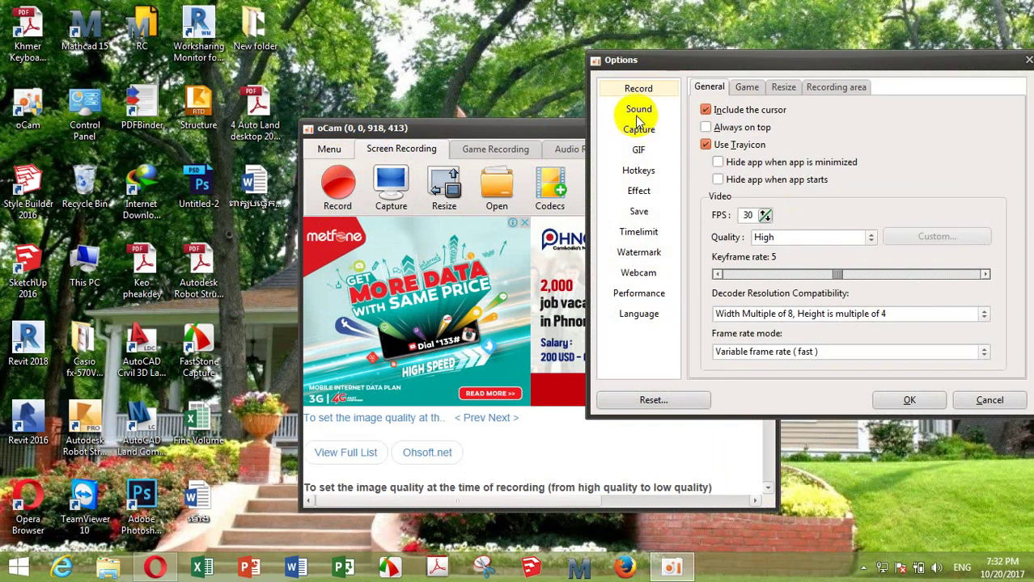
click(639, 112)
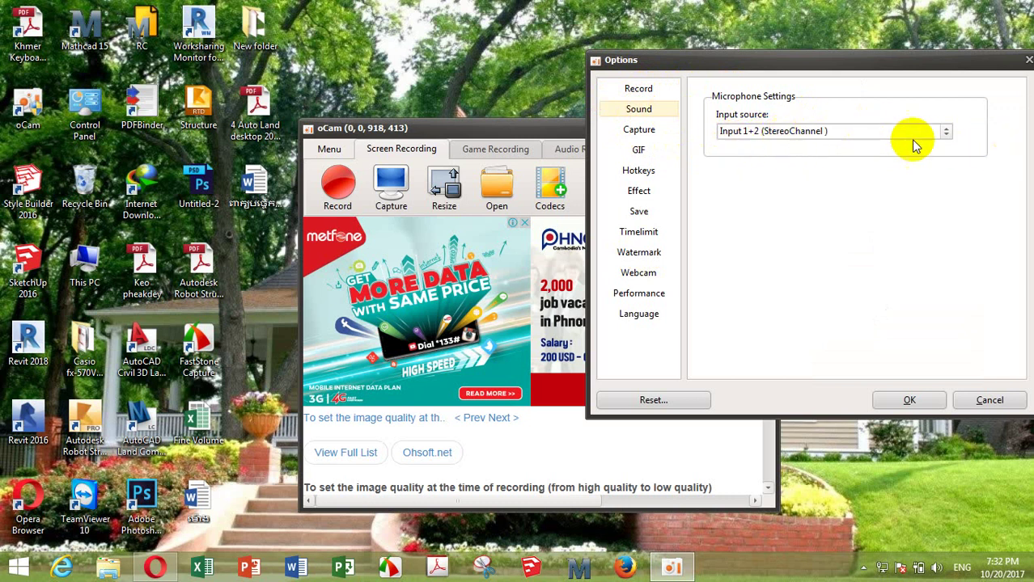
click(946, 142)
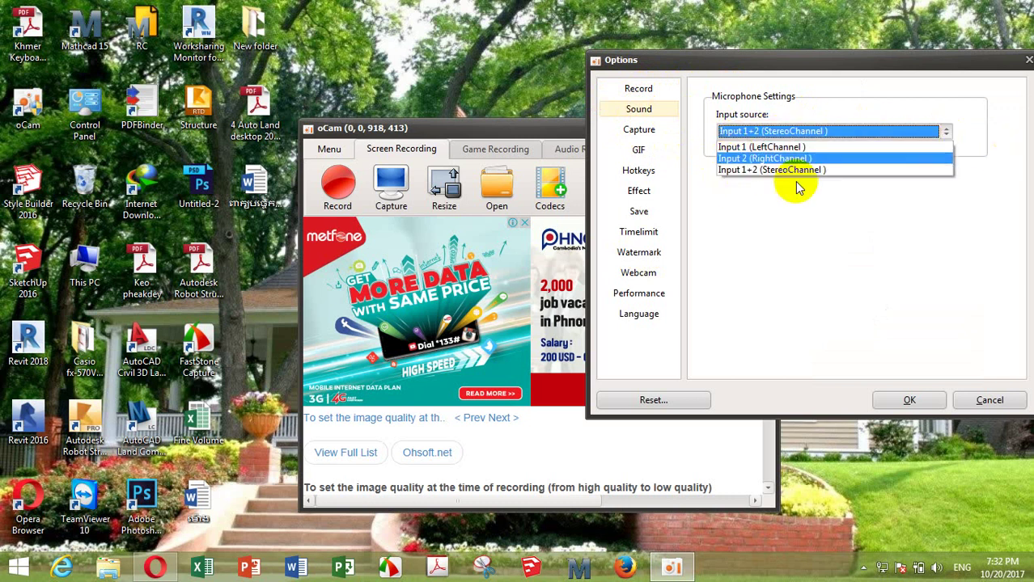
click(805, 241)
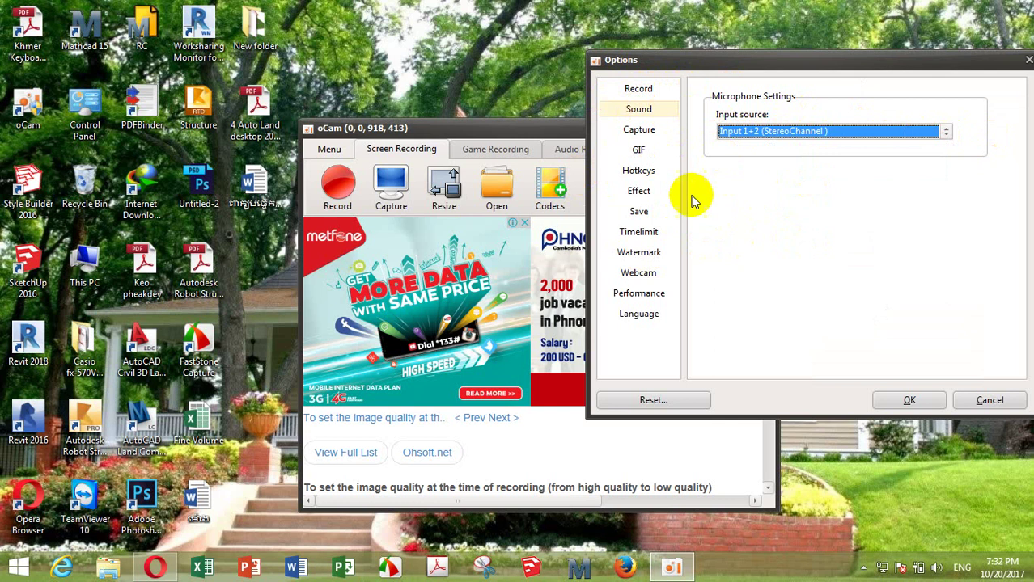
Step: Review the save options for the recording output path and file name format
click(641, 215)
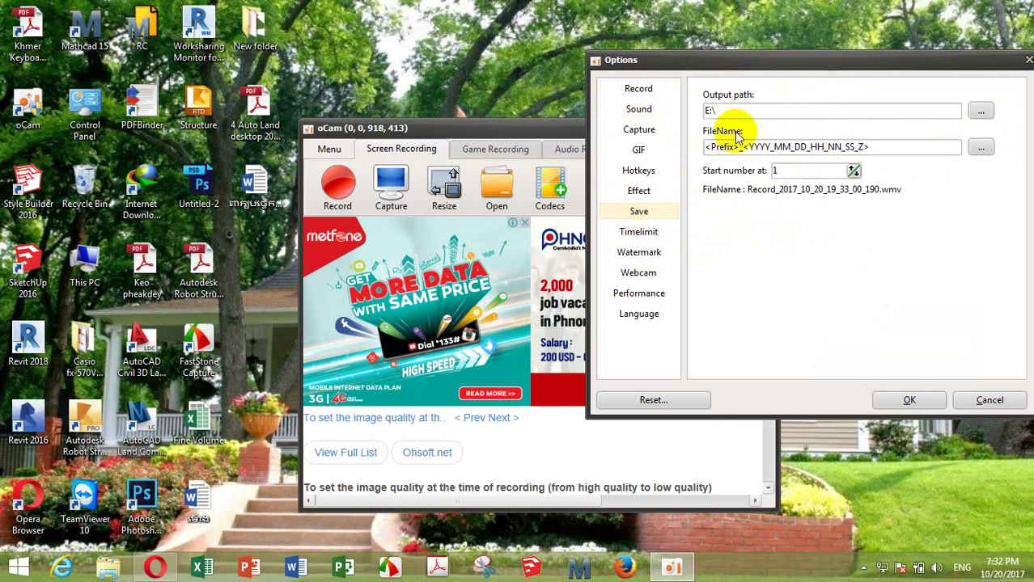
click(979, 113)
click(627, 170)
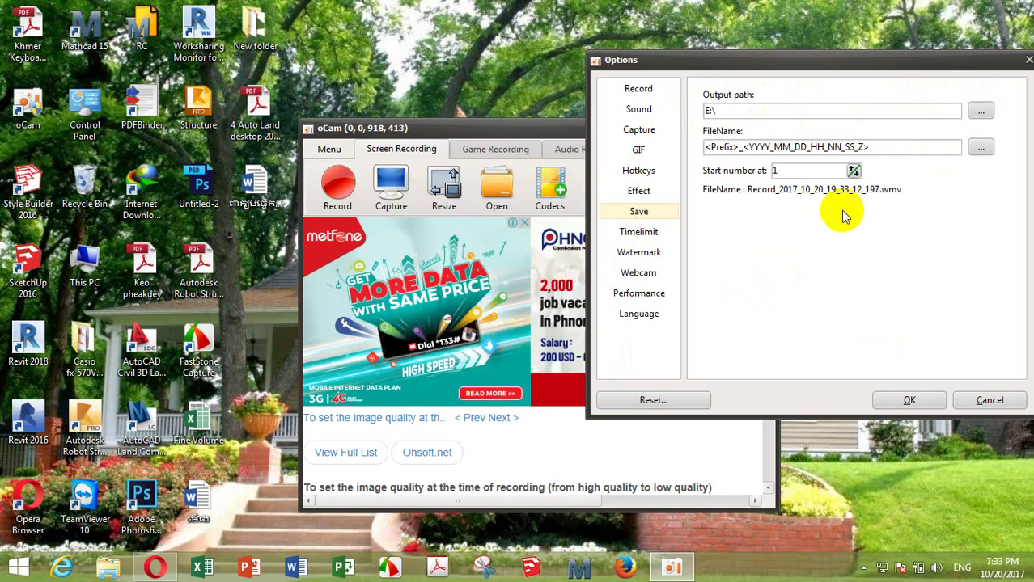
drag(786, 72, 677, 53)
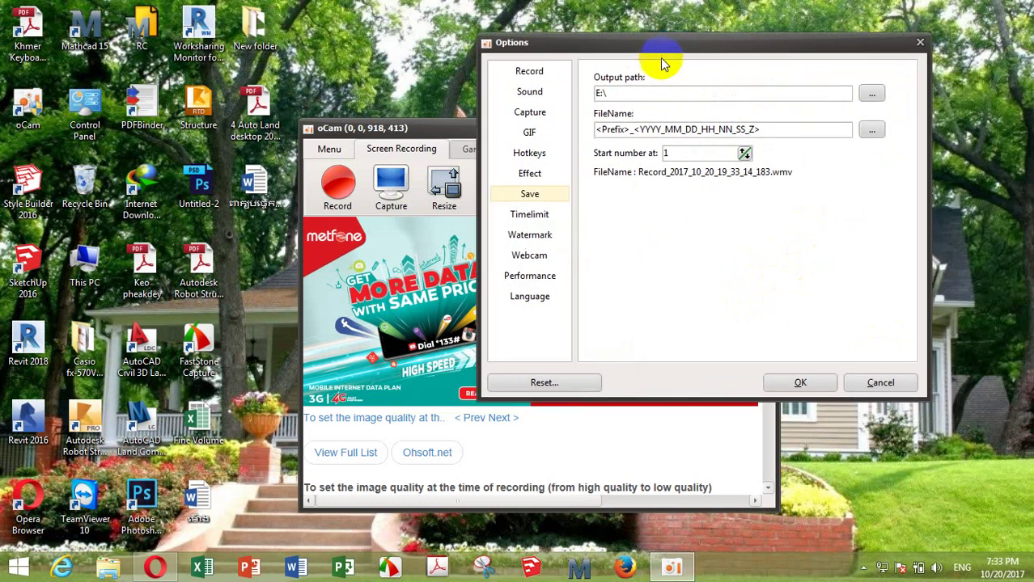
Step: Try adding the webcam overlay to the video, and close the options without saving
click(527, 257)
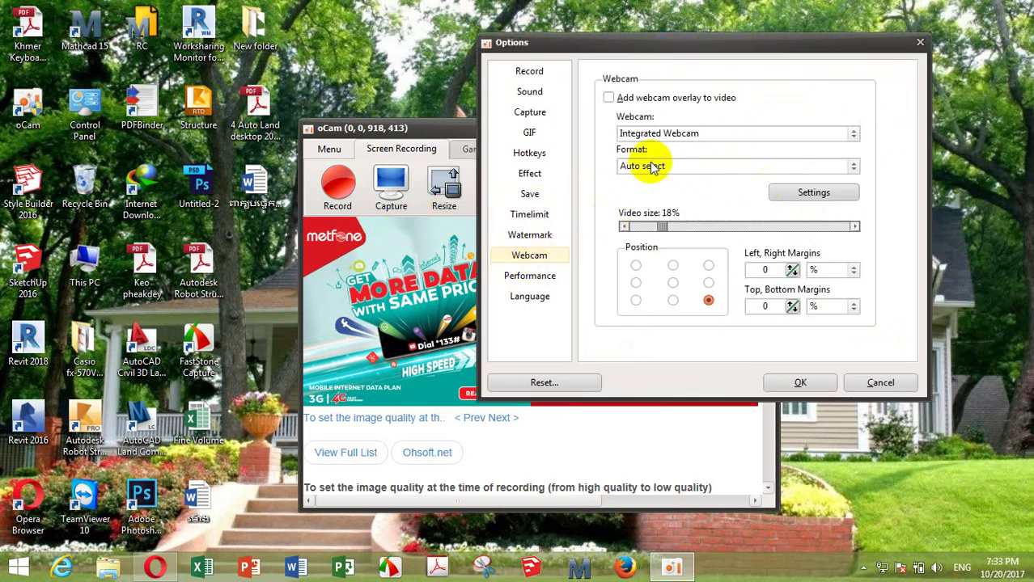
click(609, 98)
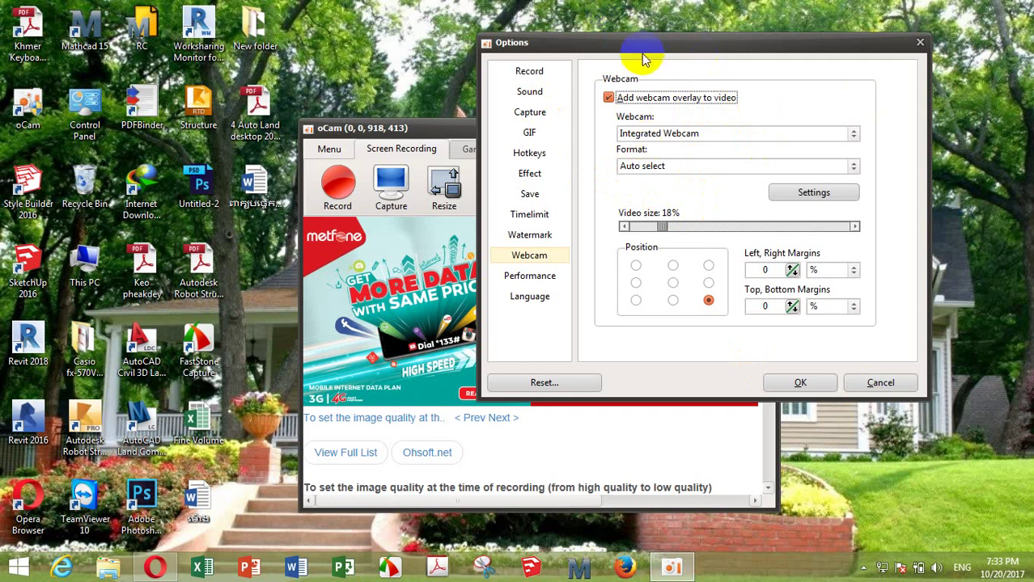
drag(649, 51, 652, 60)
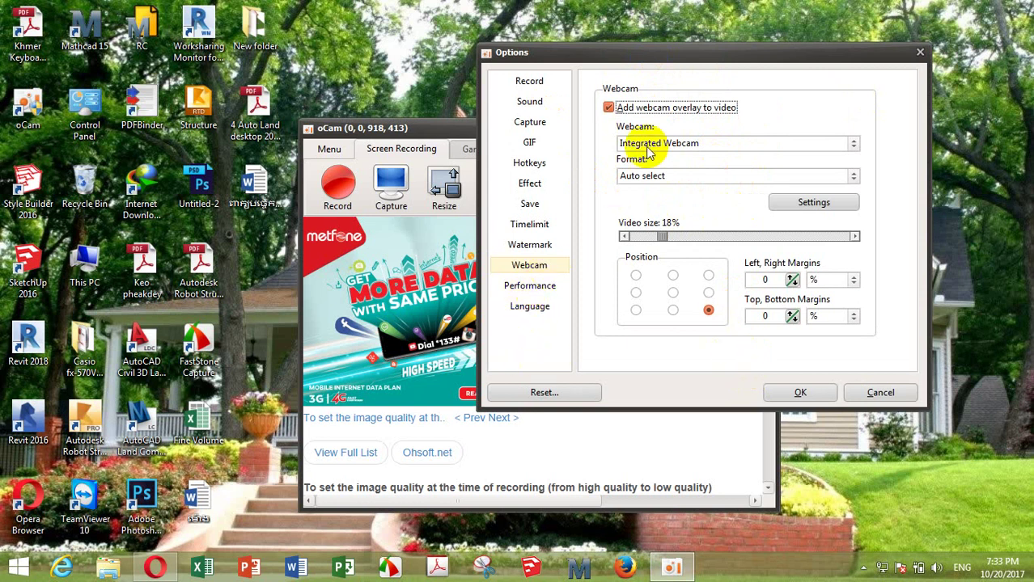
click(608, 107)
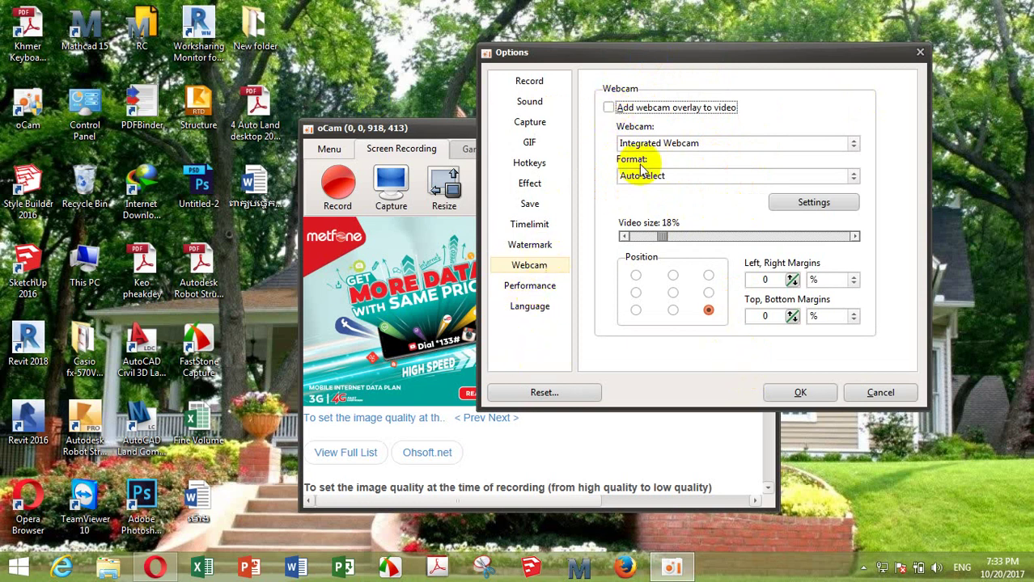
click(608, 108)
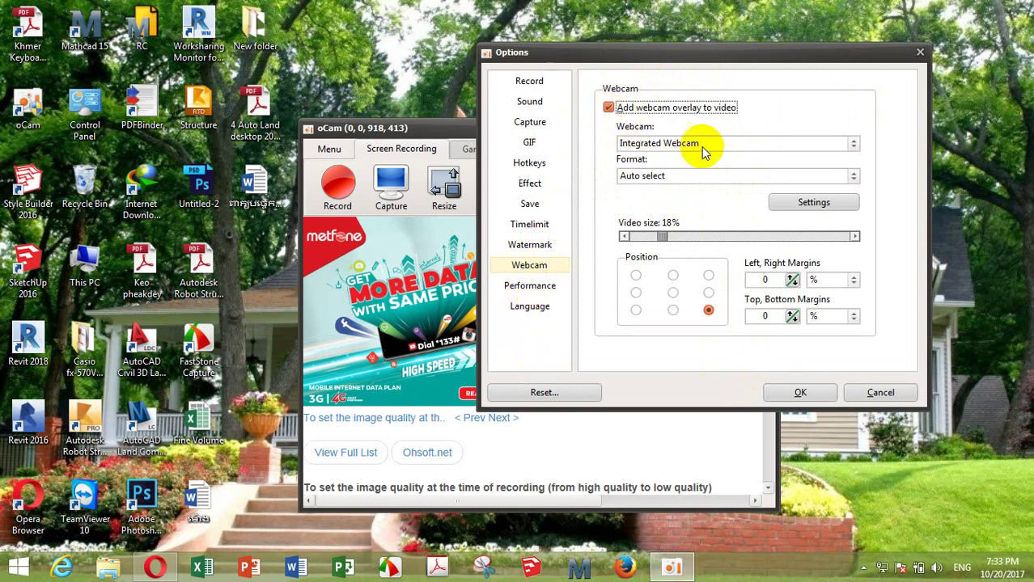
click(920, 52)
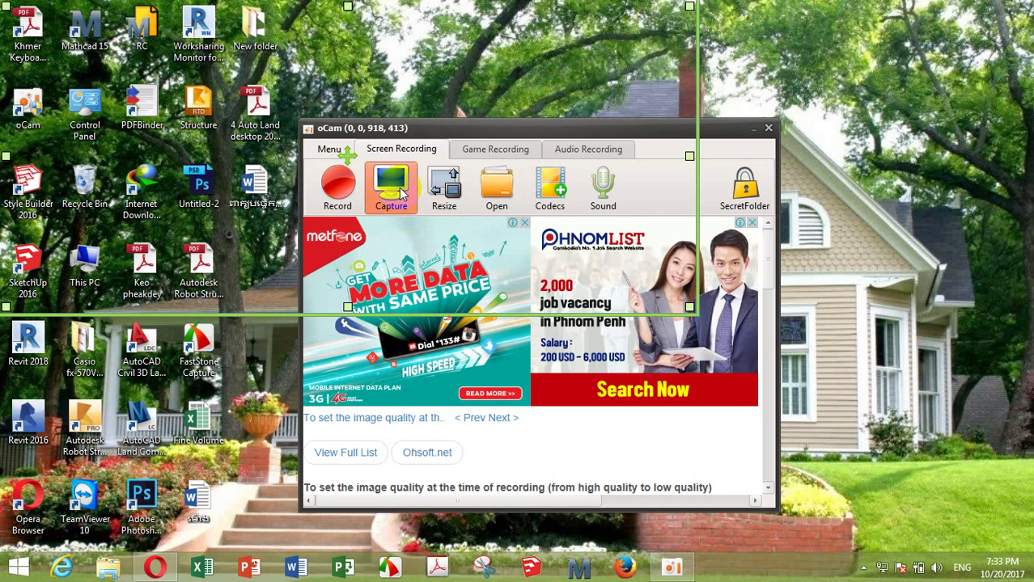
Step: Set the screen recording area to Full screen
click(453, 215)
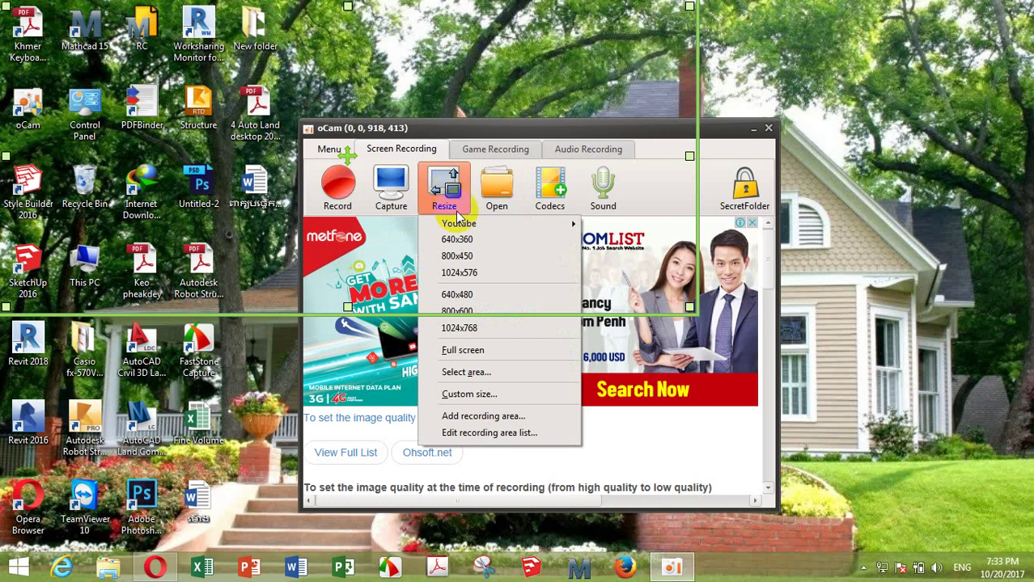
mouse_move(460, 229)
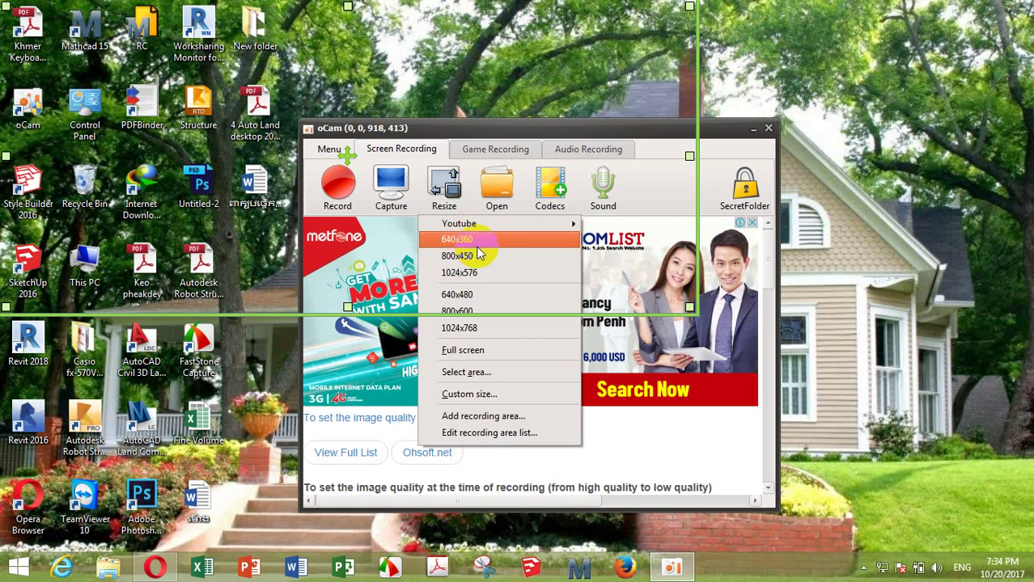
mouse_move(572, 224)
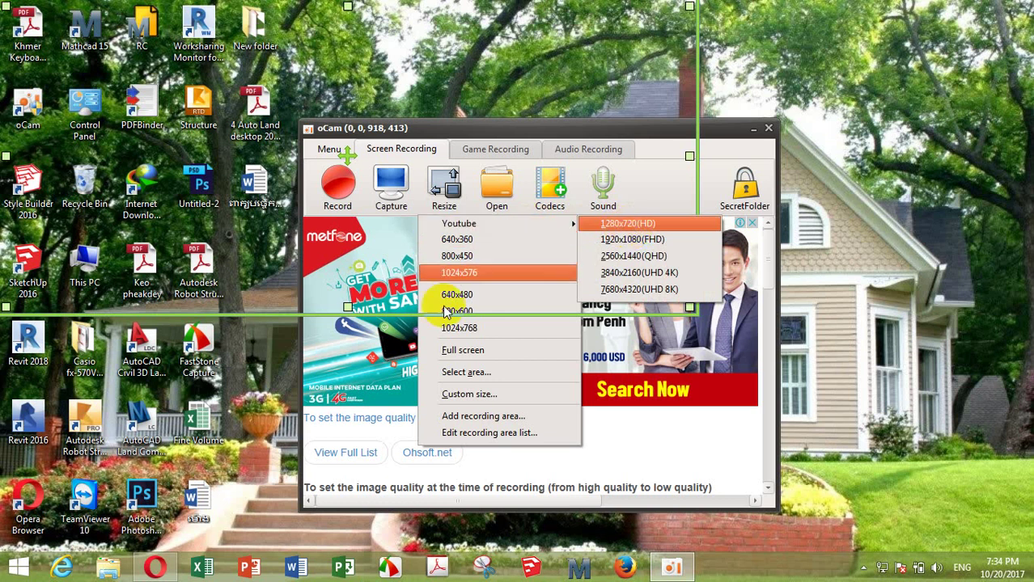
click(463, 351)
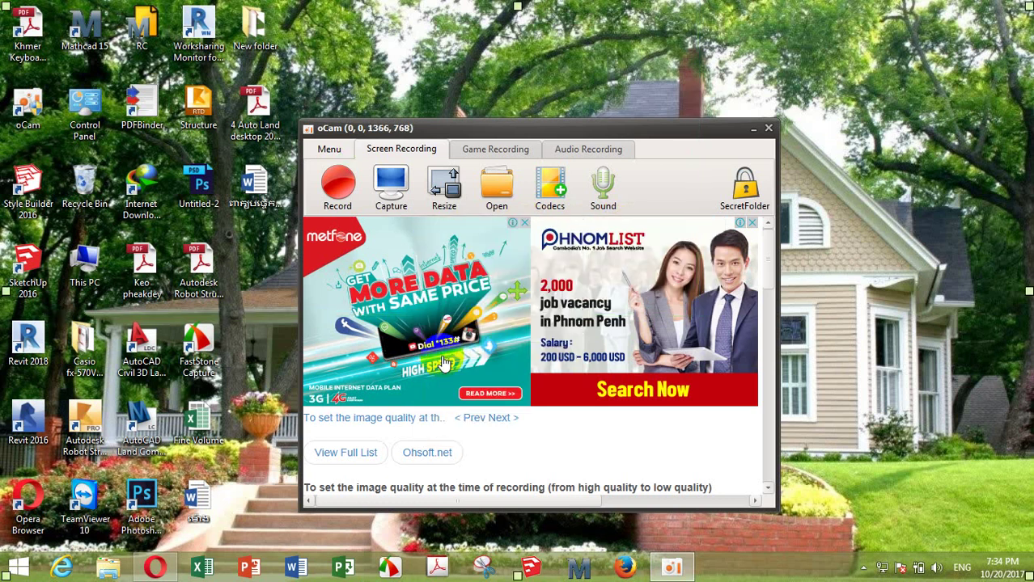
Step: Review the available codecs, including the WMV container formats, and the system audio and microphone recording choices
click(508, 197)
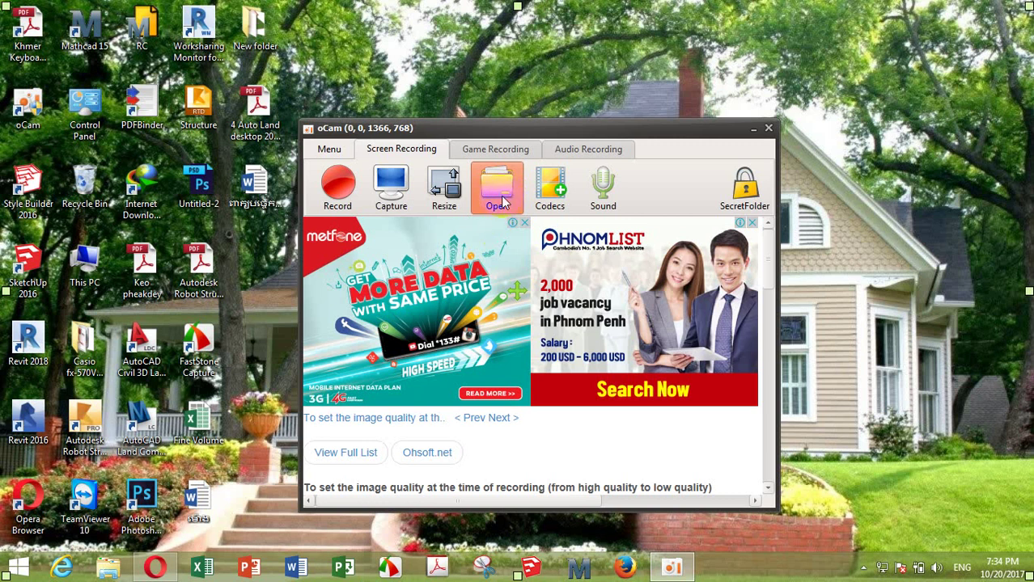
click(562, 194)
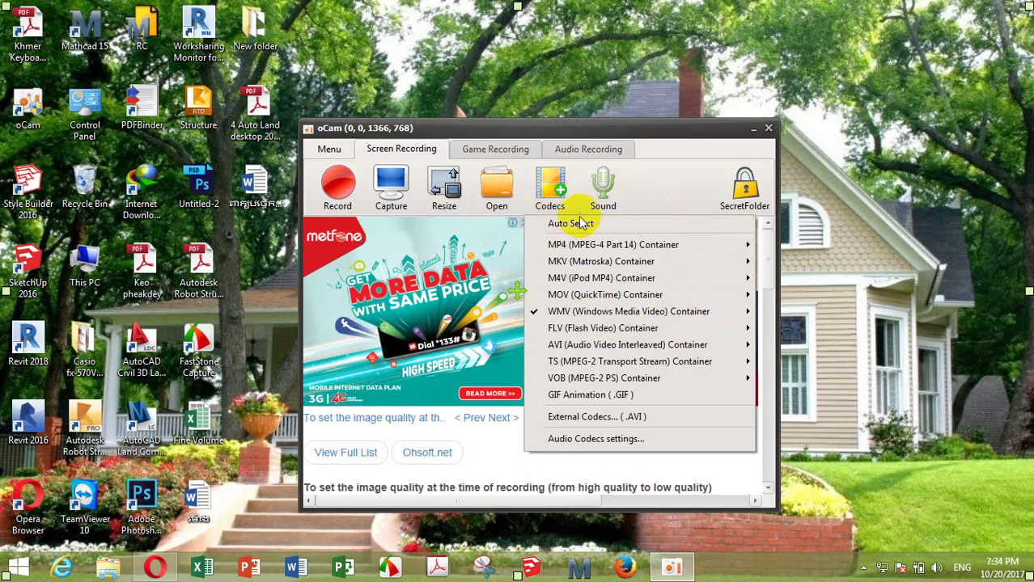
mouse_move(625, 317)
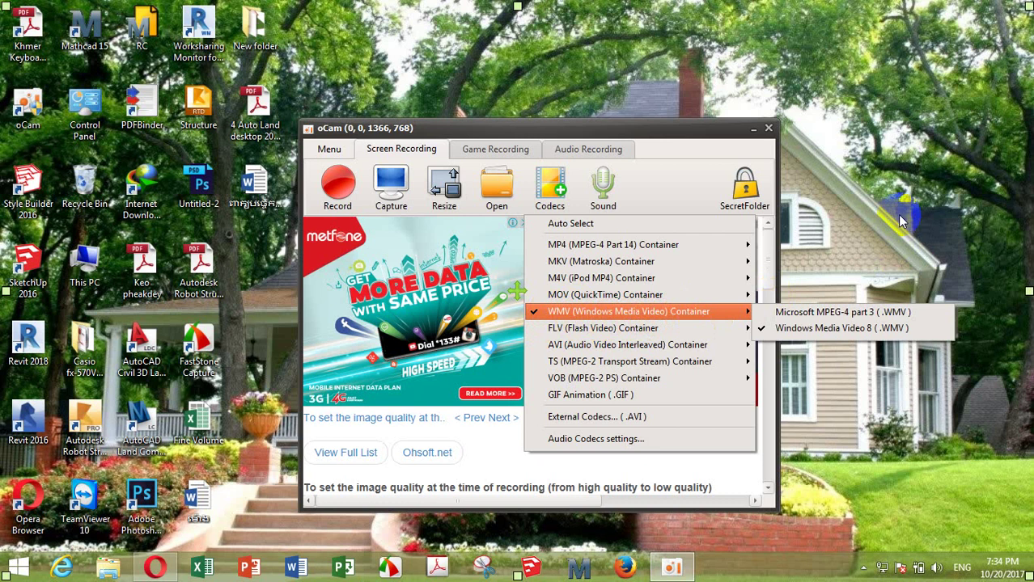
click(856, 203)
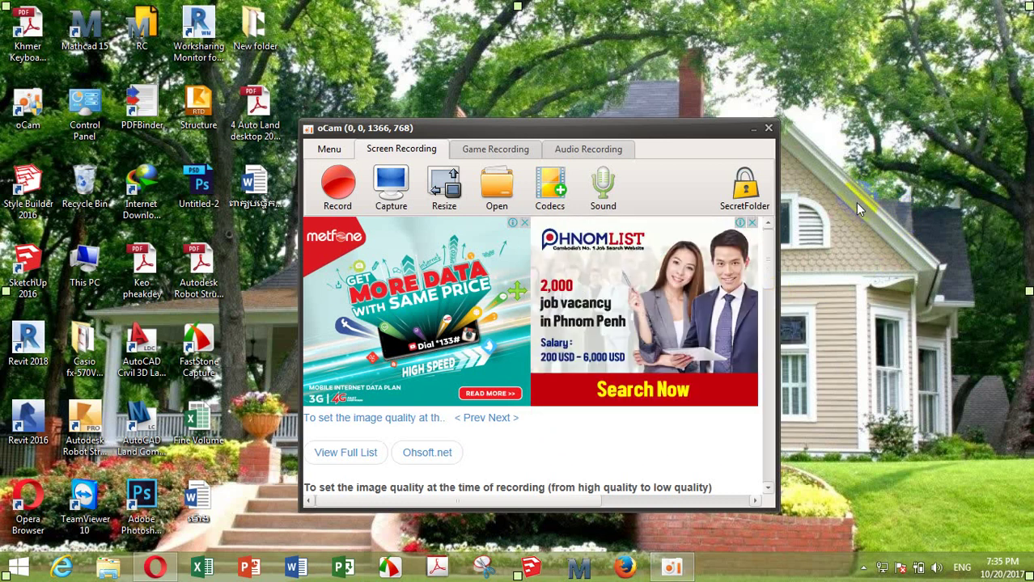
click(603, 201)
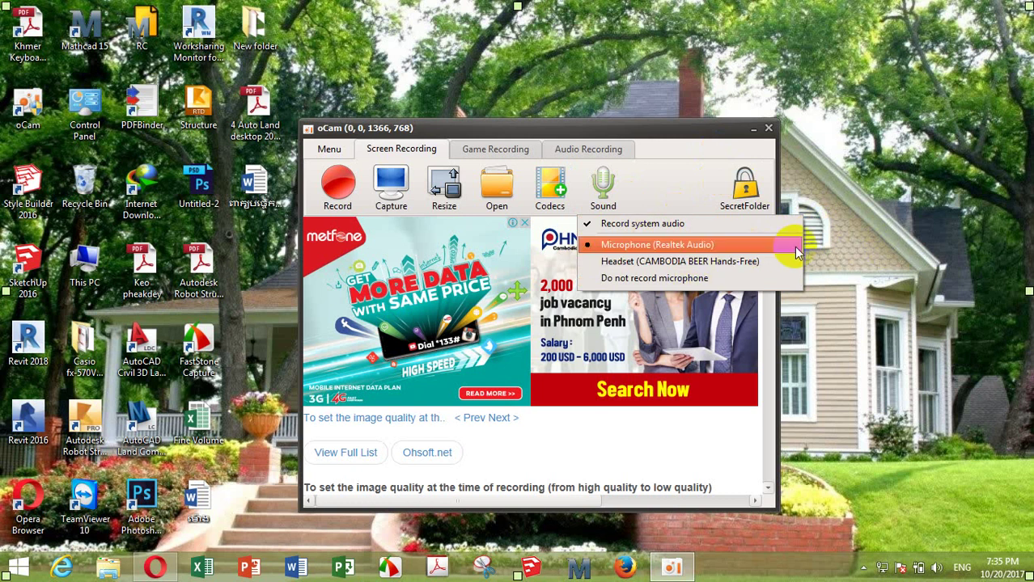
click(847, 217)
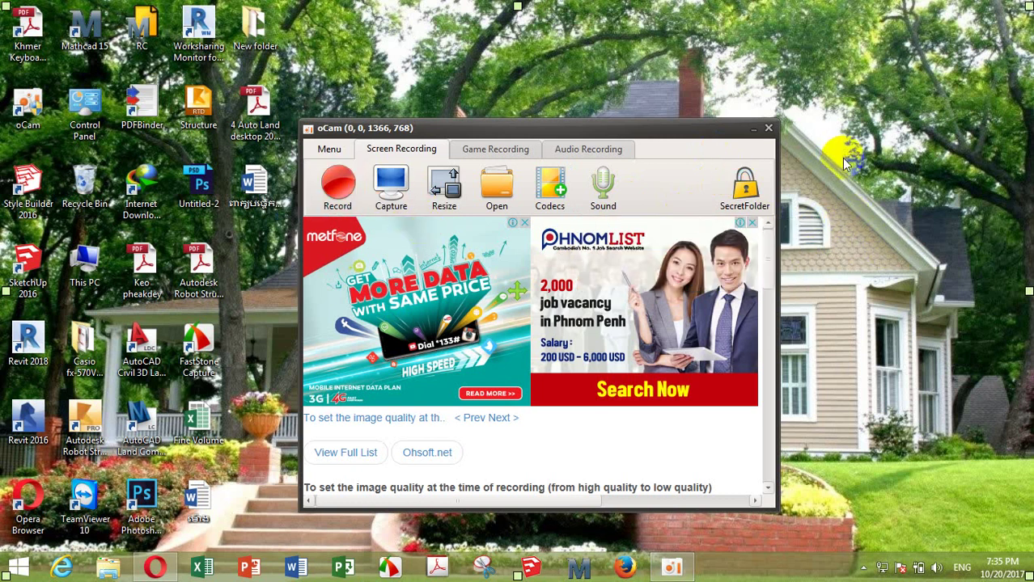
Step: Switch oCam to audio recording mode and start a recording
click(620, 149)
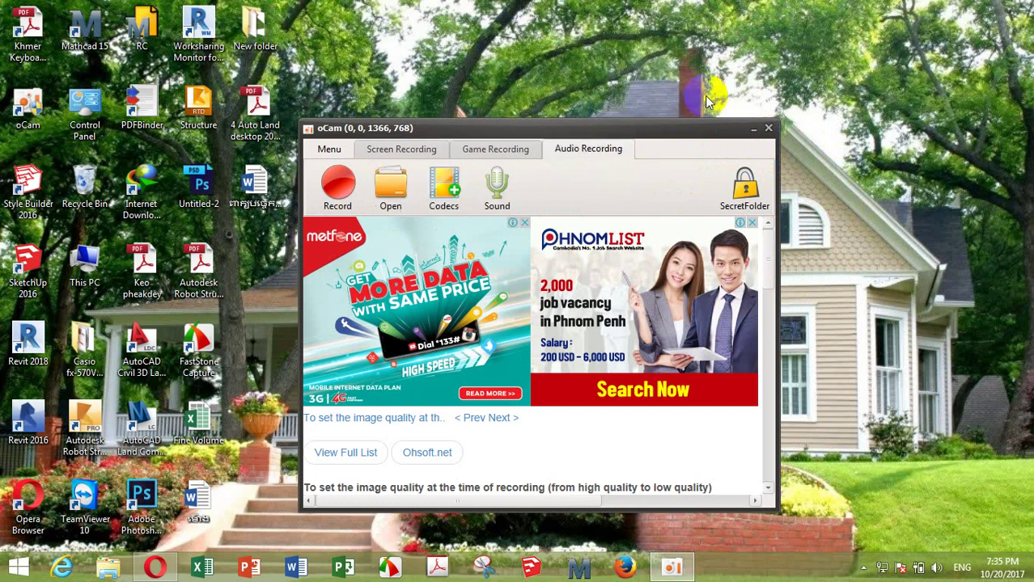
drag(676, 125, 737, 79)
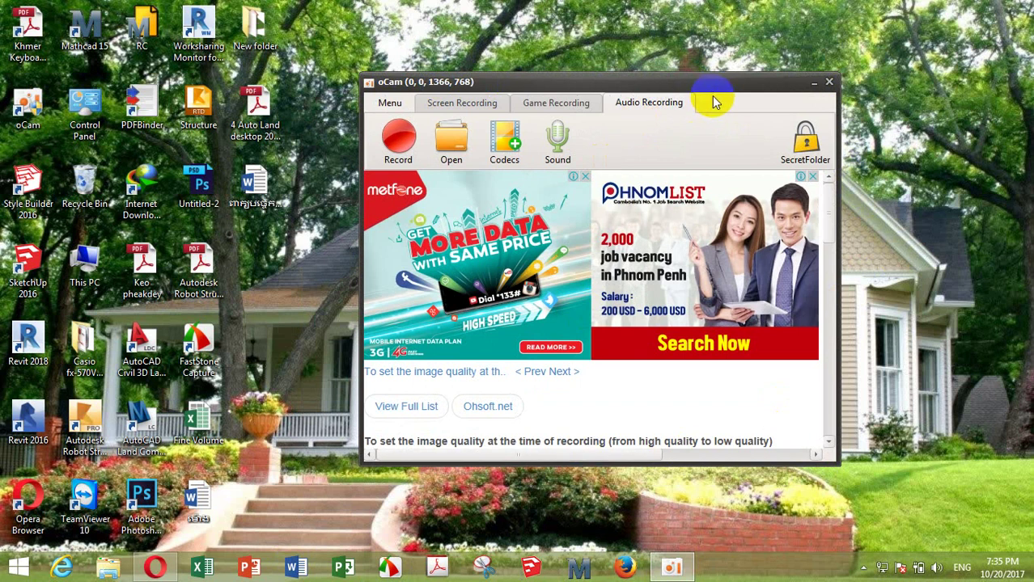
click(814, 87)
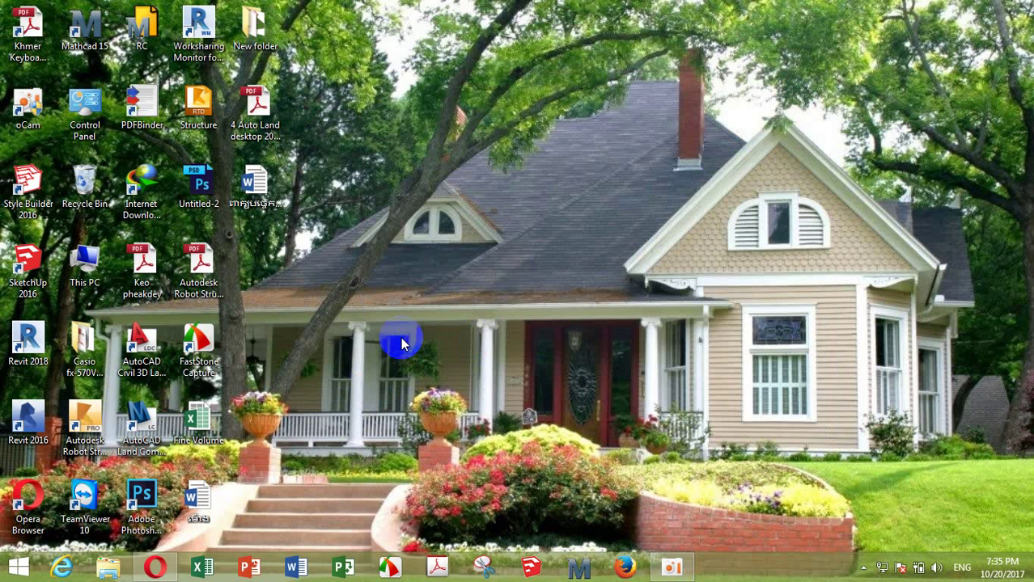
click(672, 568)
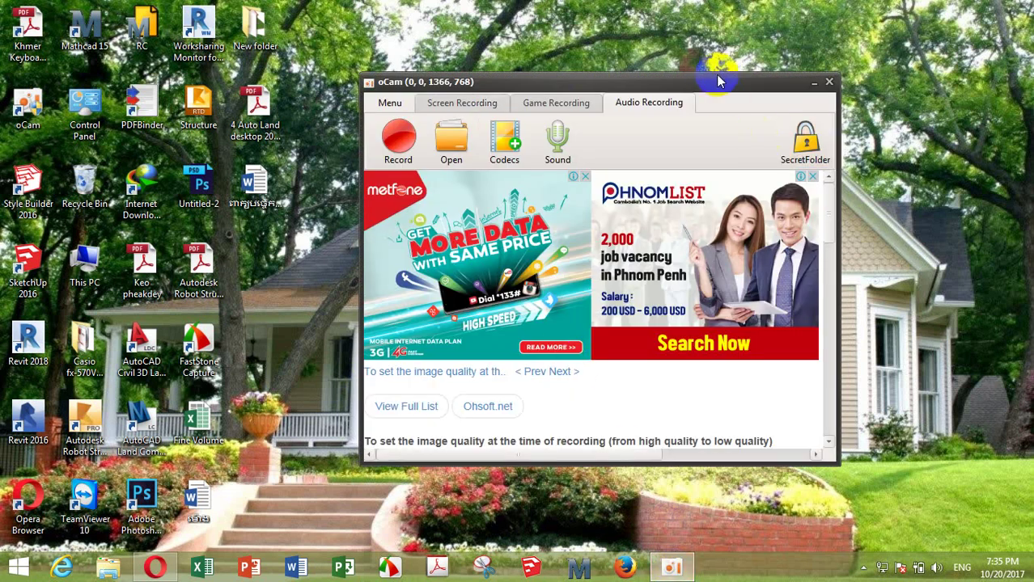
drag(702, 79, 662, 55)
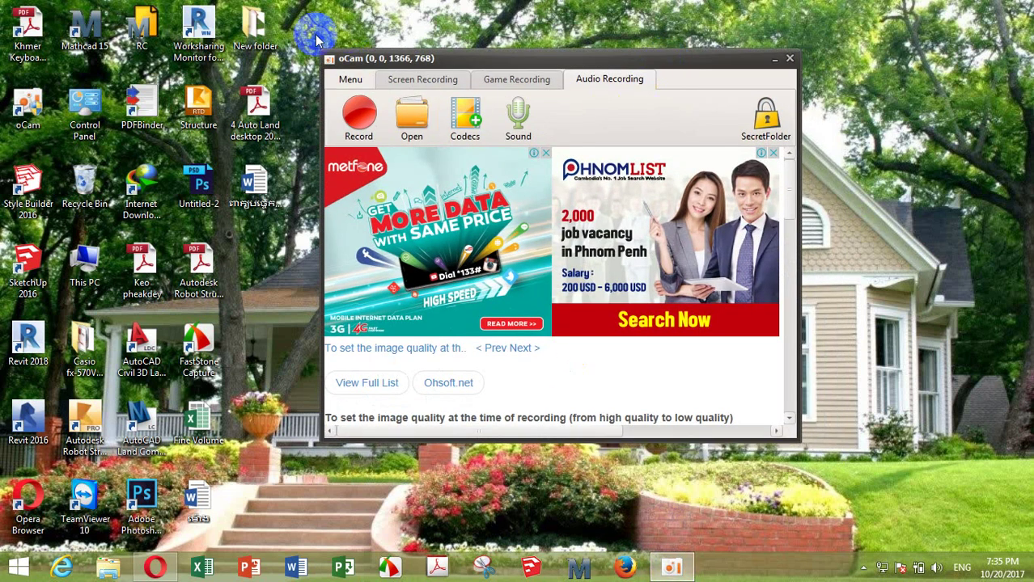
click(360, 136)
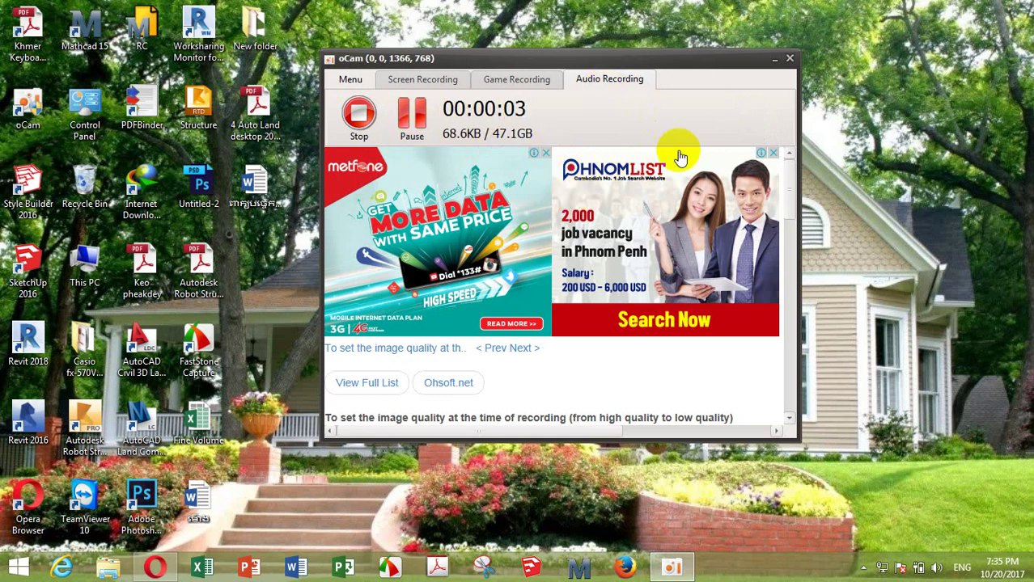
Step: Pause the running audio recording and stop it
drag(650, 63, 706, 53)
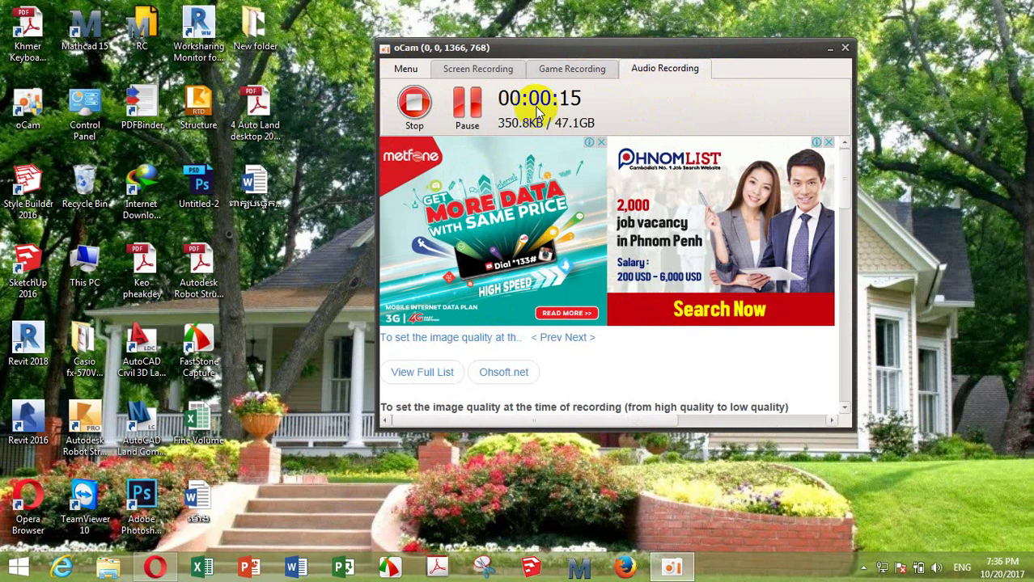
key(shift+F2)
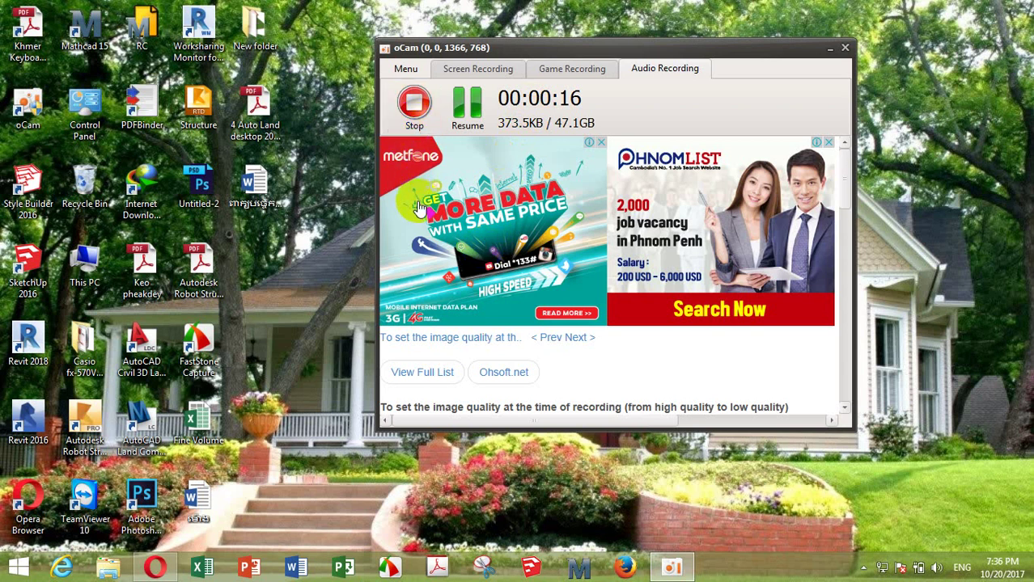
key(F2)
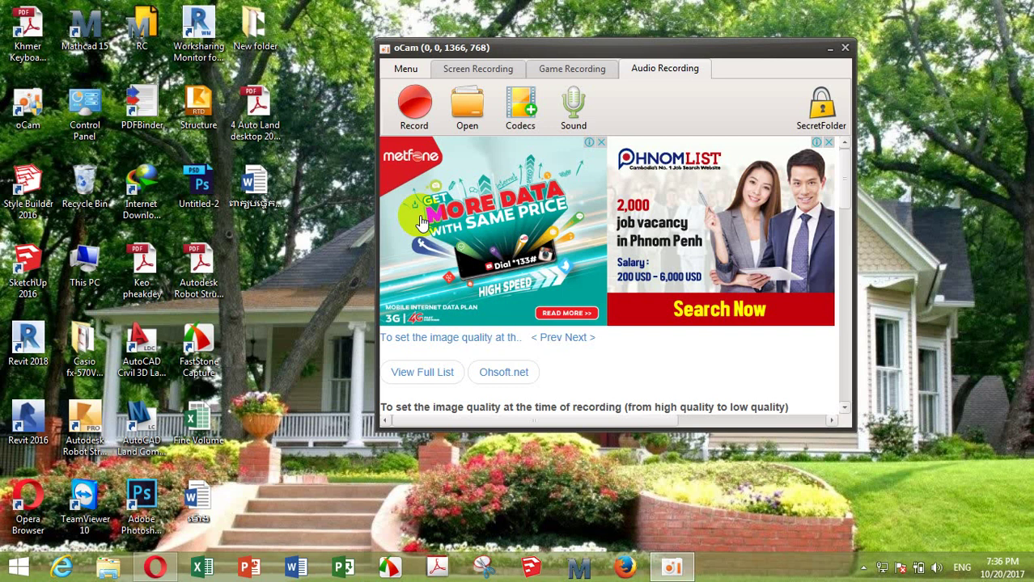
Step: Start a new audio recording and pause it
key(F2)
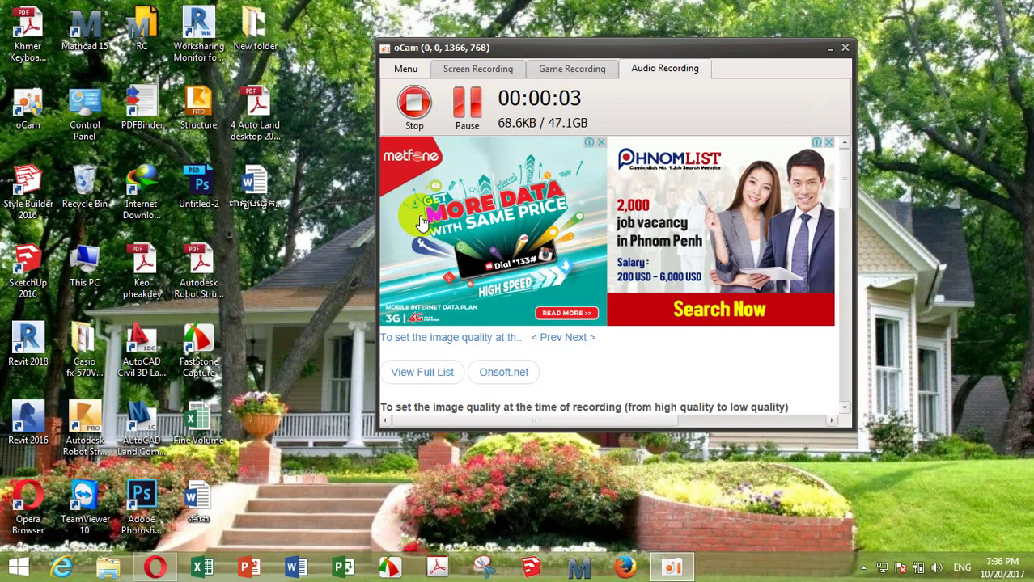
key(shift+F2)
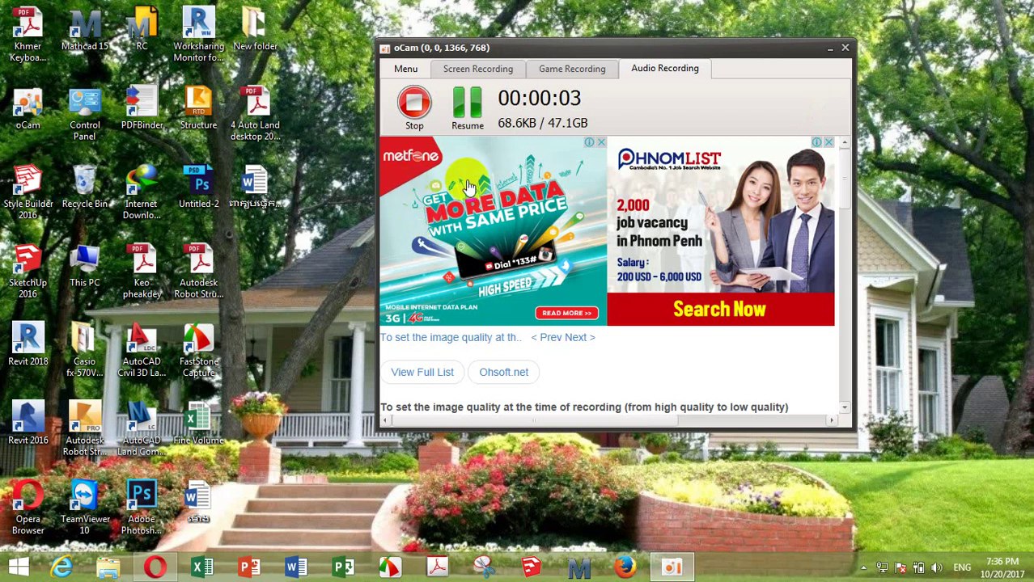